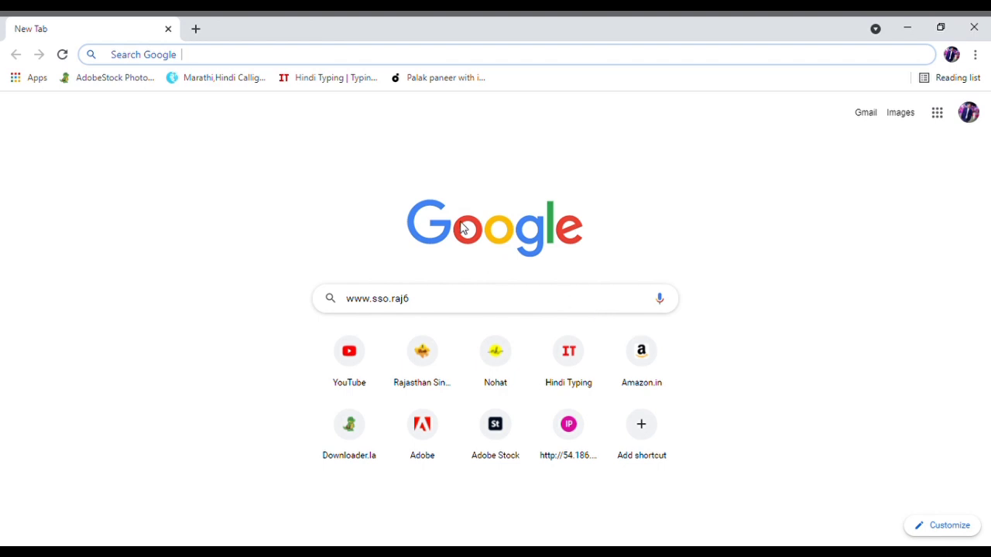
- Open the Rajasthan SSO sign-in page at sso.rajasthan.gov.in from the Google suggestions
left_click(429, 355)
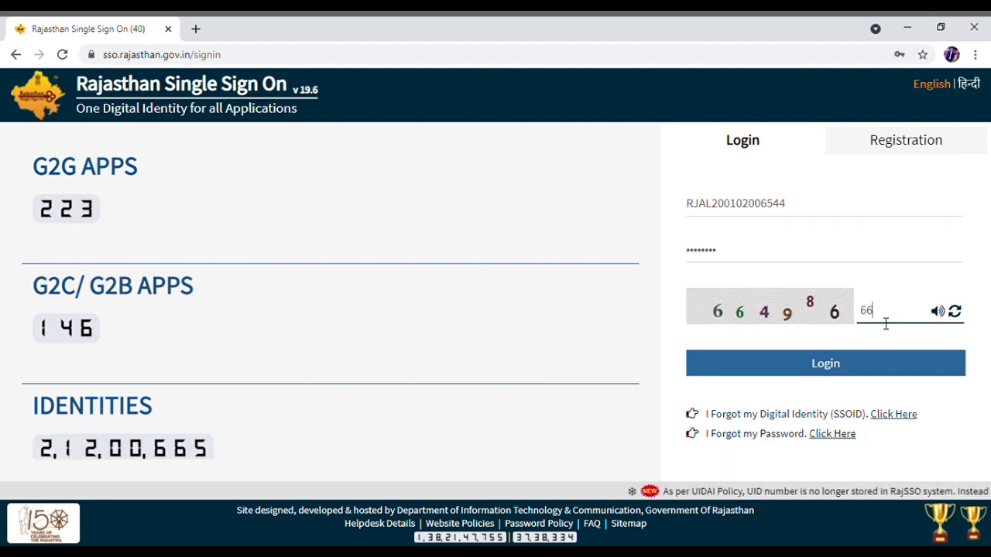
- Complete the captcha and log in to the Rajasthan SSO account
type("4986")
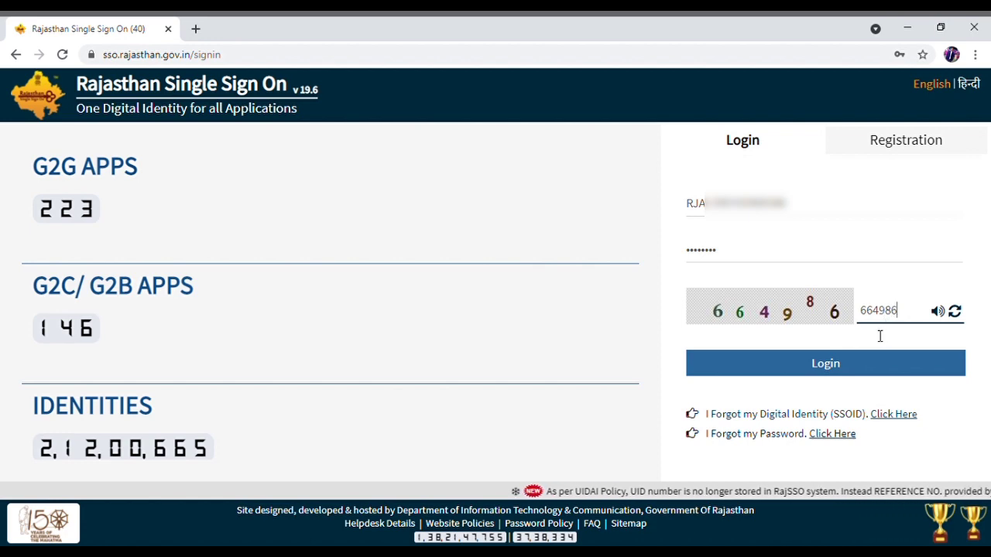
left_click(852, 368)
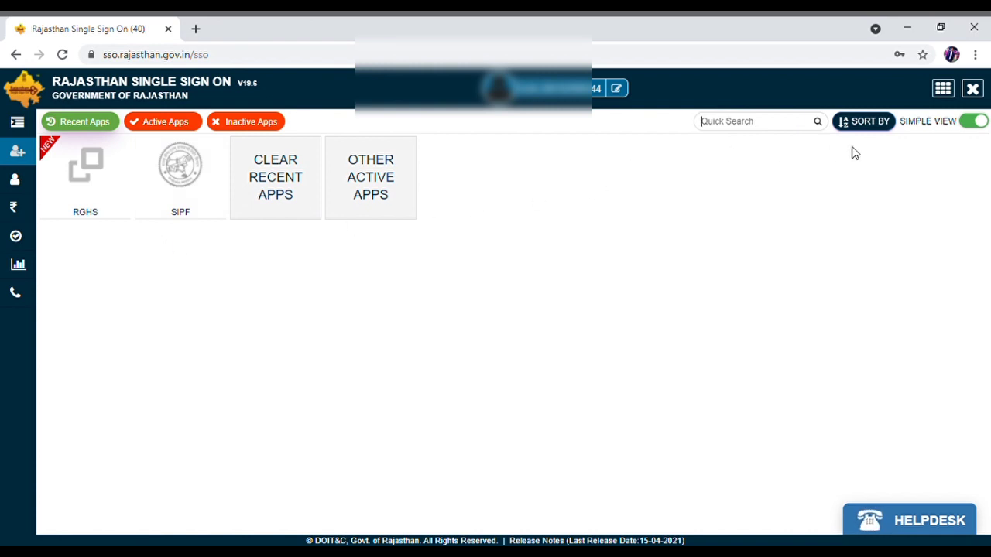
left_click(943, 90)
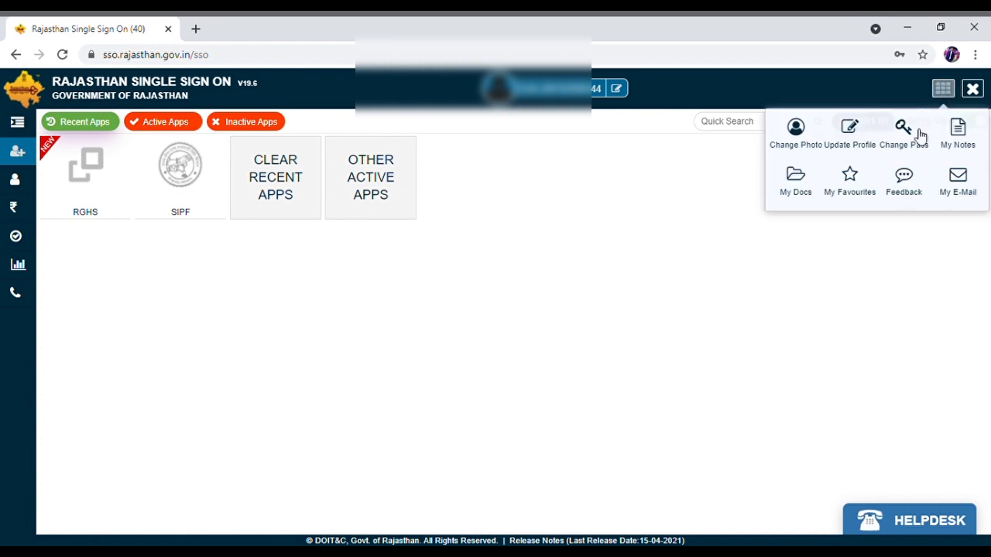
left_click(854, 150)
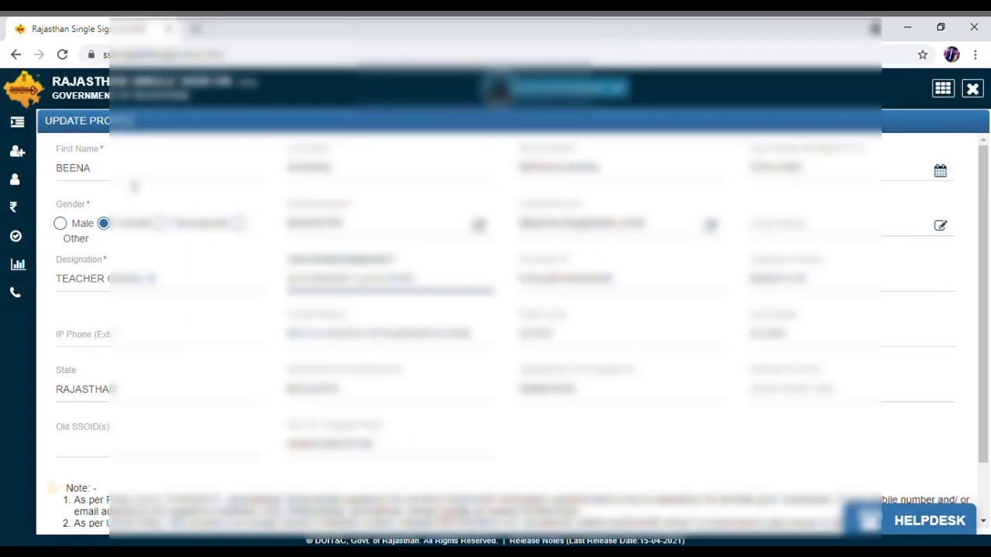
left_click(541, 402)
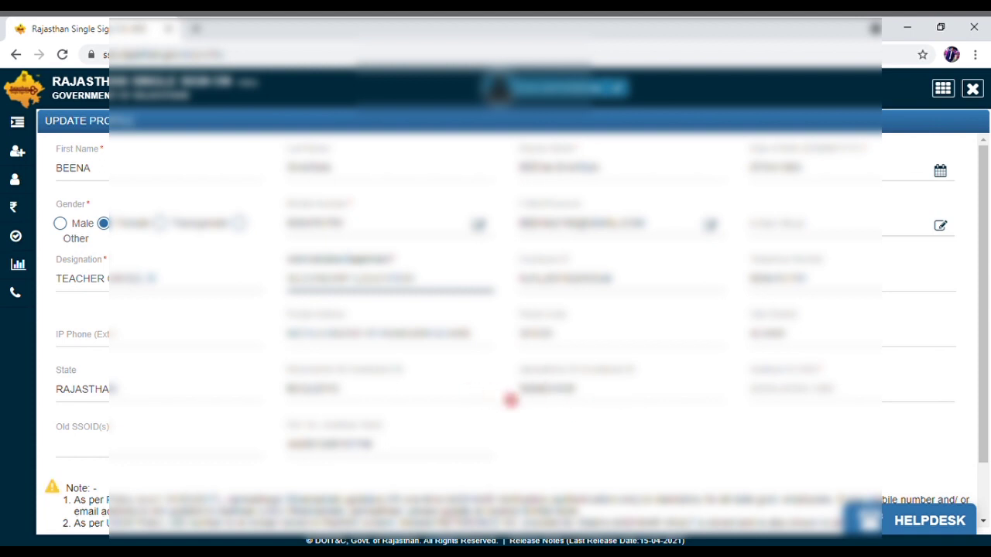
scroll(496, 412, "down", 1)
left_click(541, 502)
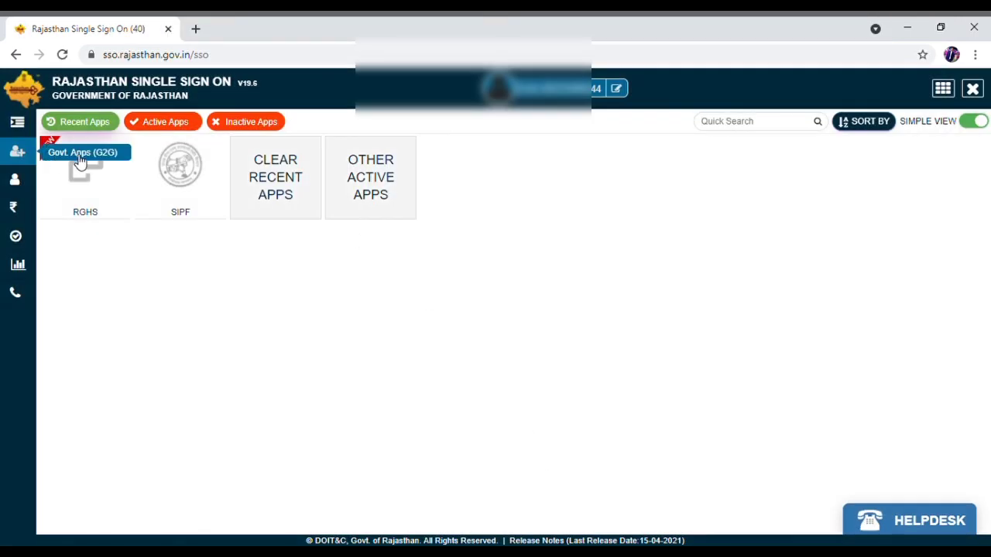
- Launch RGHS past the insecure-form warning and choose Register as Serving Officers/Employees
left_click(95, 176)
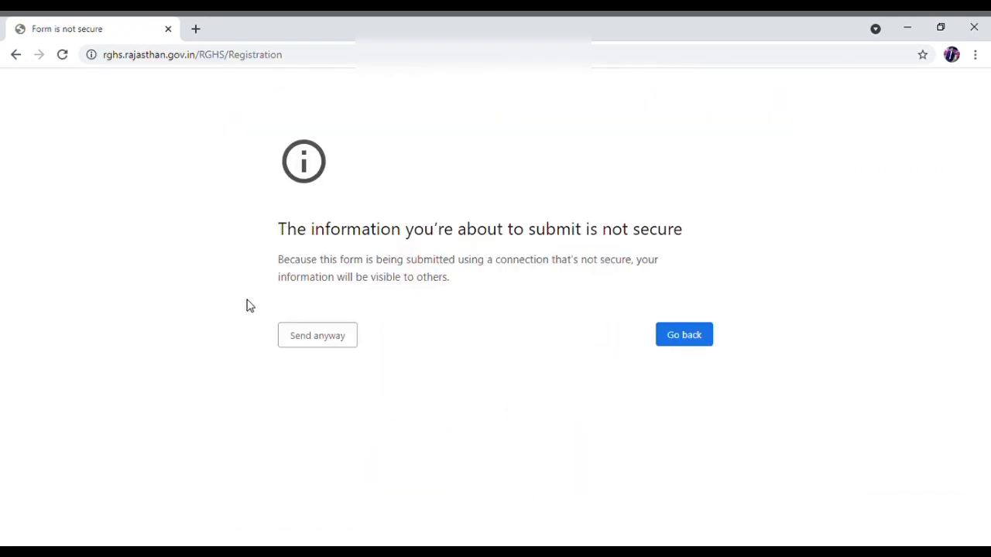
left_click(321, 341)
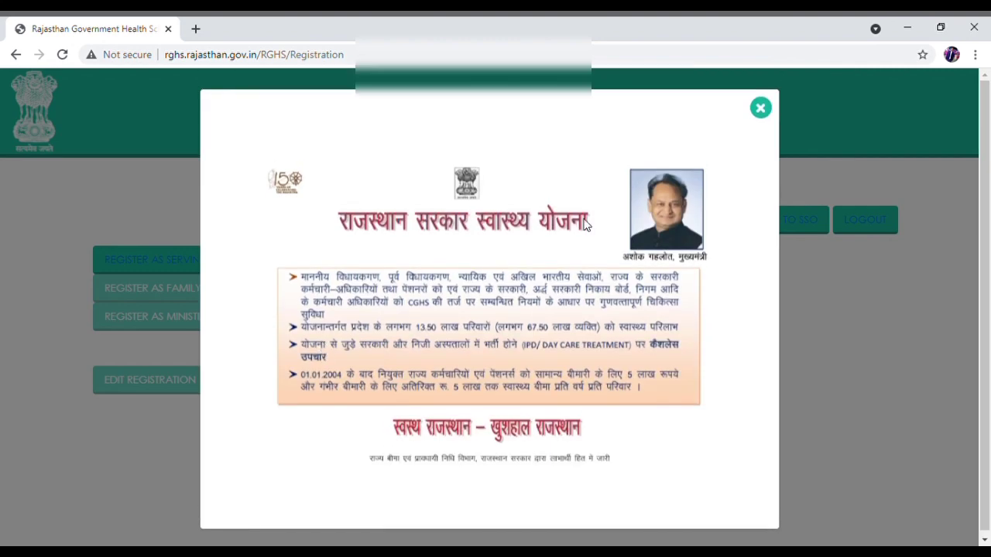
left_click(760, 109)
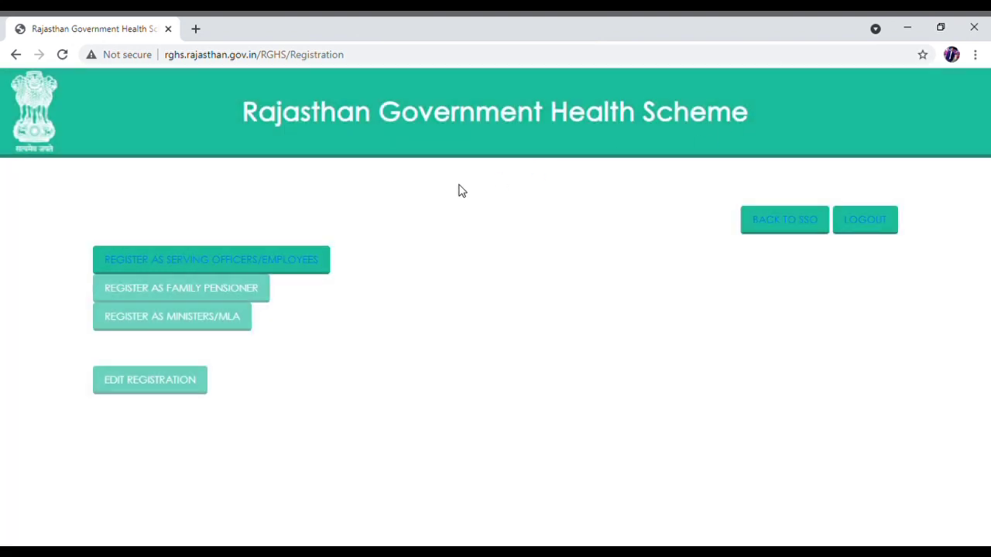
left_click(227, 257)
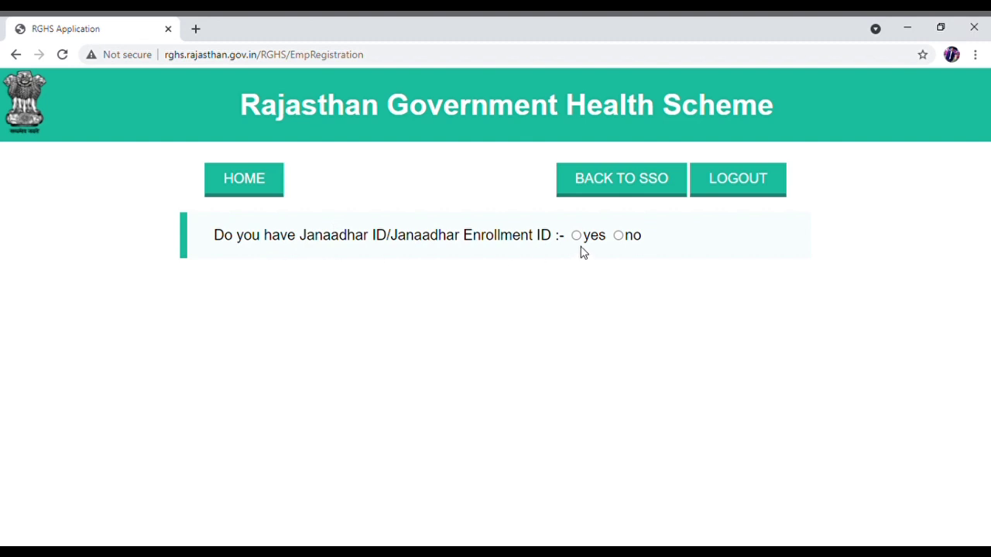
- Answer yes to having a Janaadhar ID, enter the family's ID and fetch its members
left_click(577, 236)
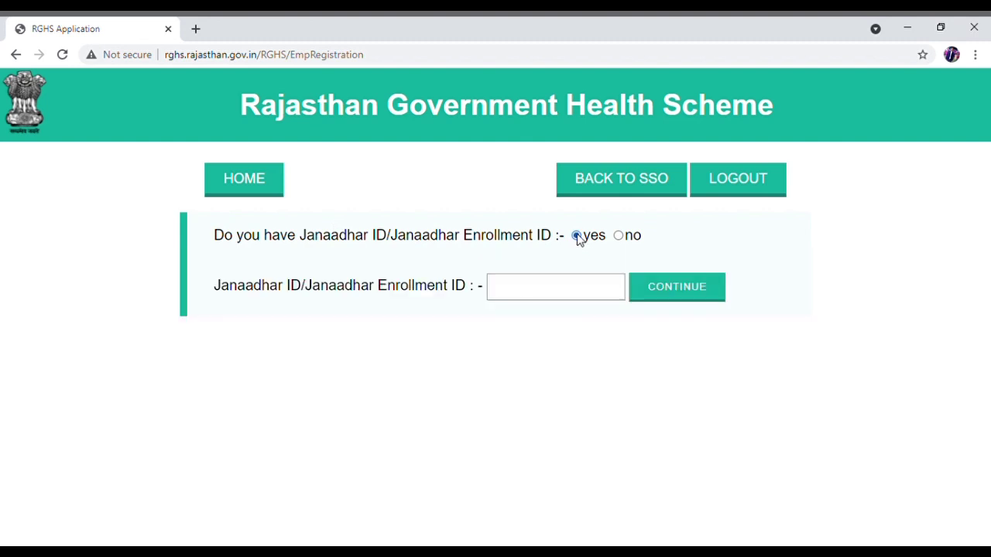
left_click(566, 288)
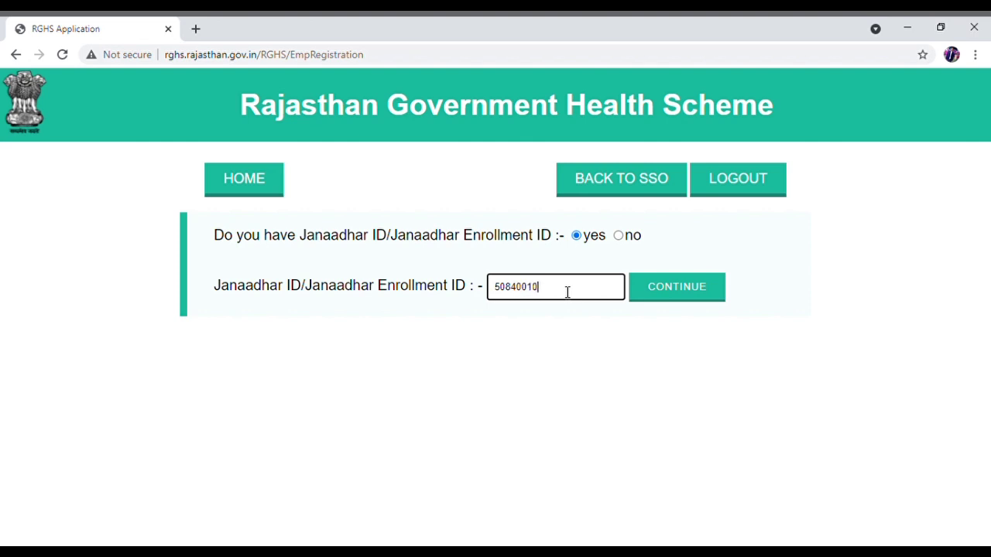
left_click(664, 289)
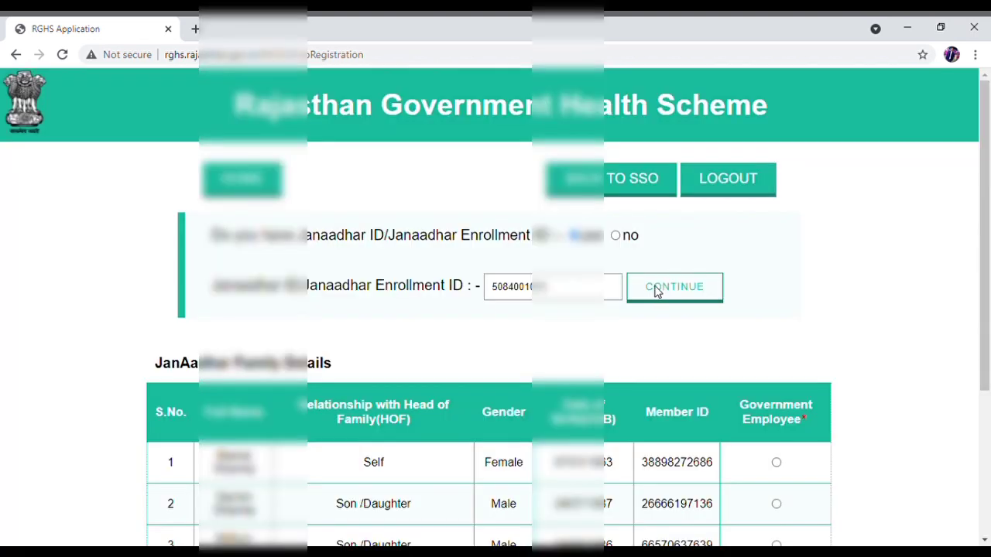
- Mark the Self member in row 1 as Government Employee and continue
scroll(635, 288, "down", 2)
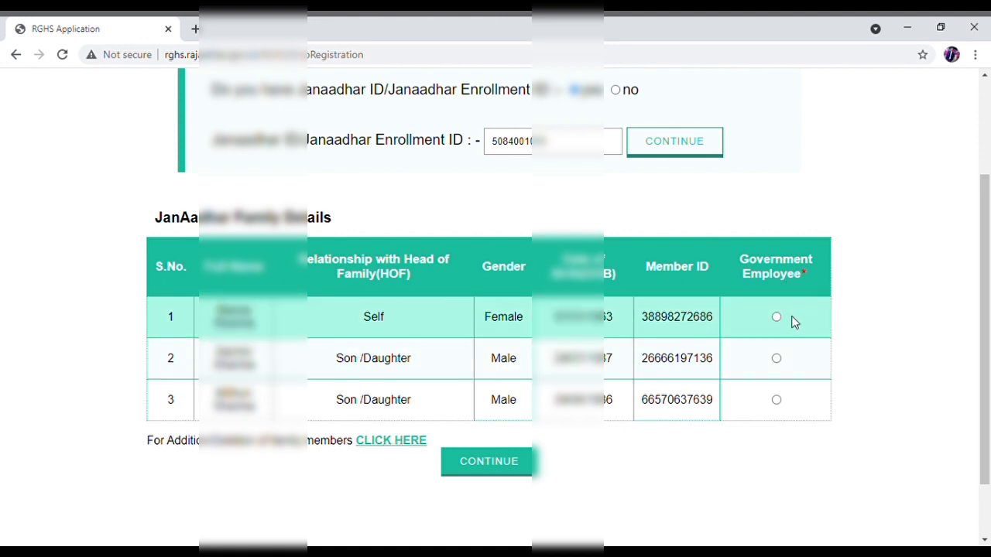
left_click(776, 317)
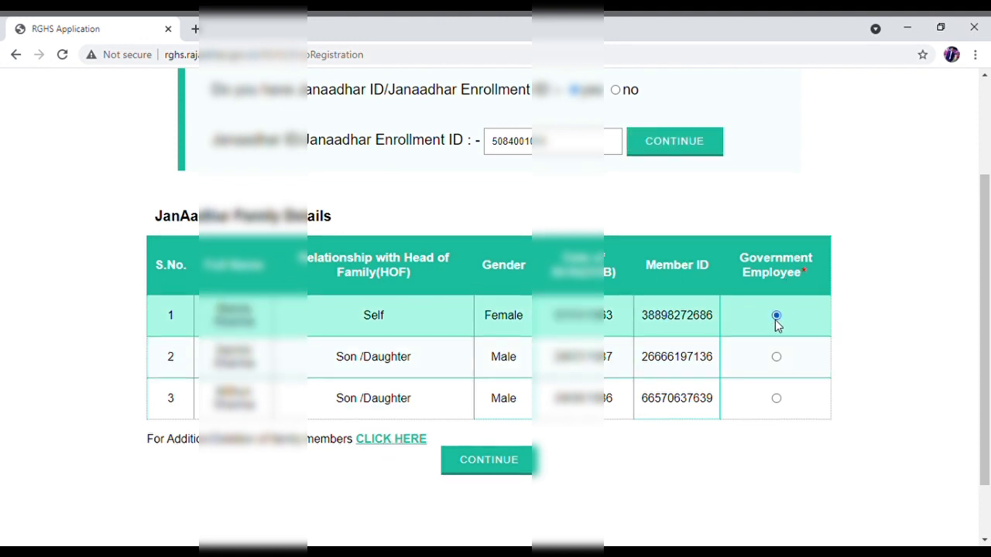
left_click(491, 465)
scroll(494, 449, "down", 3)
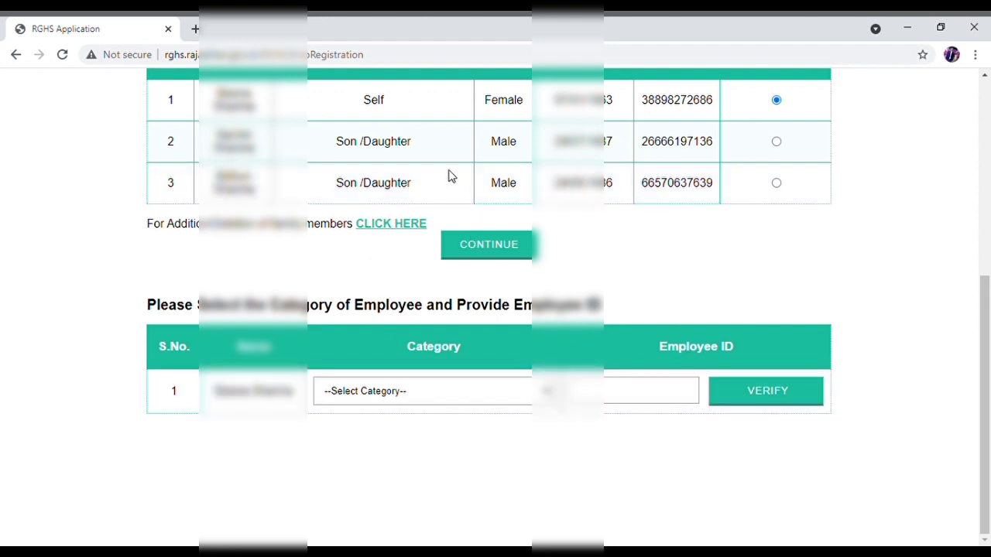
- Choose Serving Employees (prior to 01-01-2004), enter the Employee ID and verify it
left_click(439, 259)
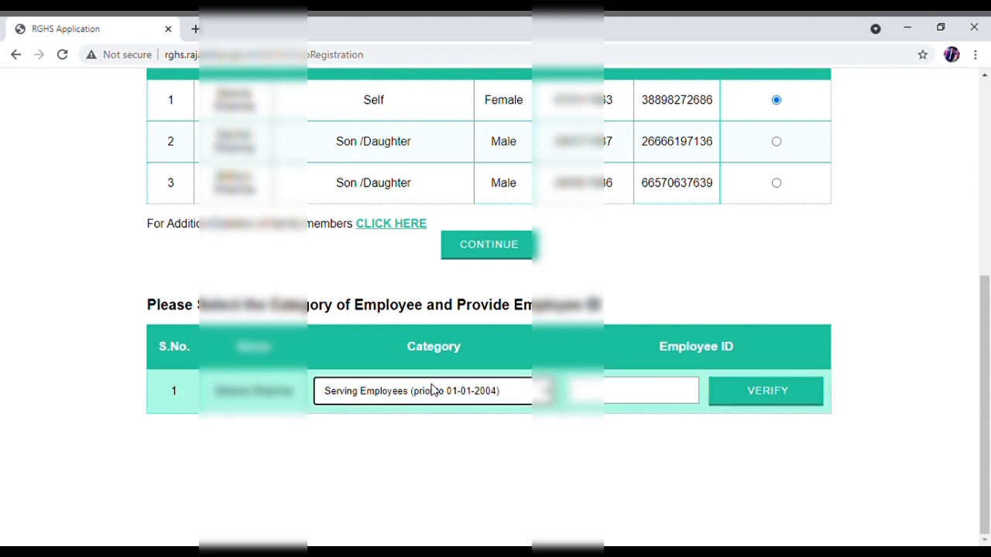
left_click(657, 393)
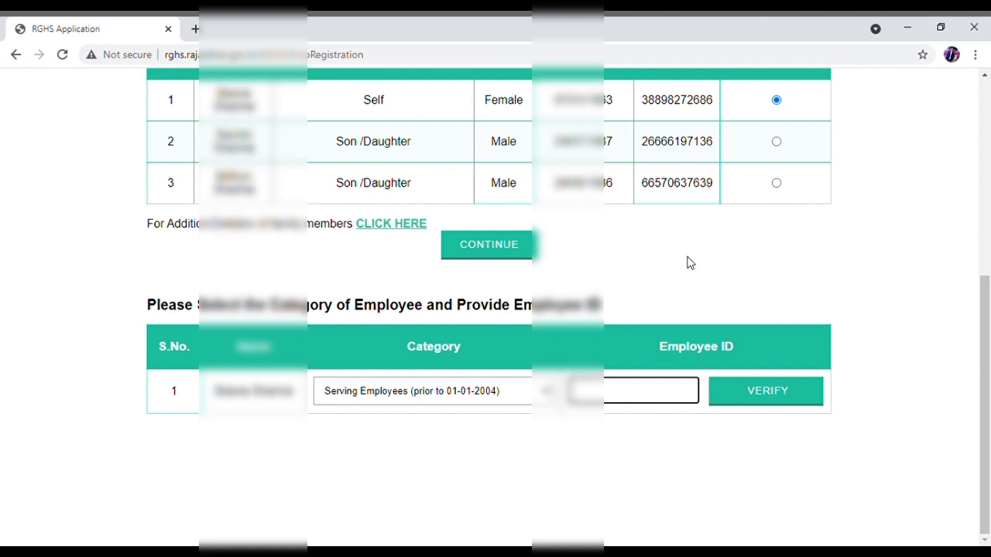
type("RJ")
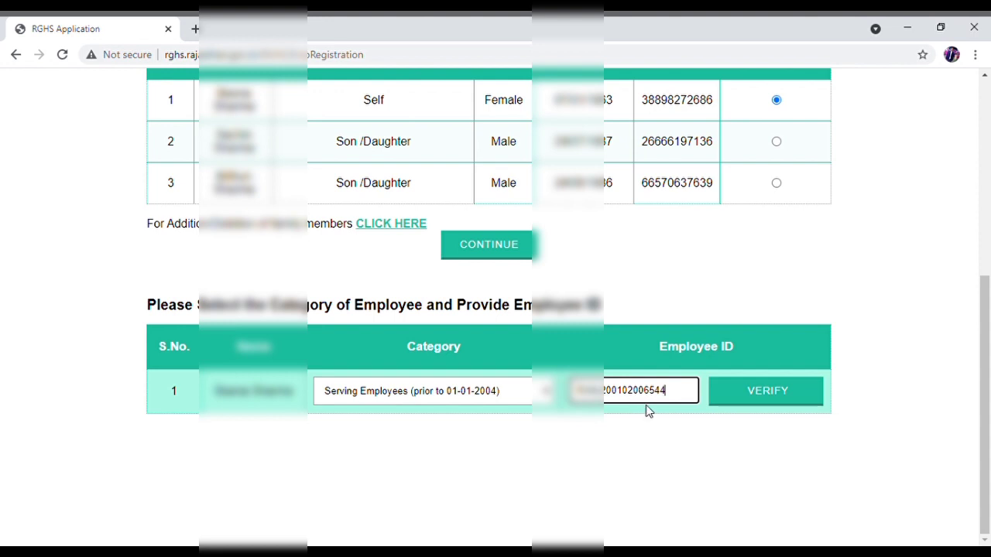
left_click(748, 394)
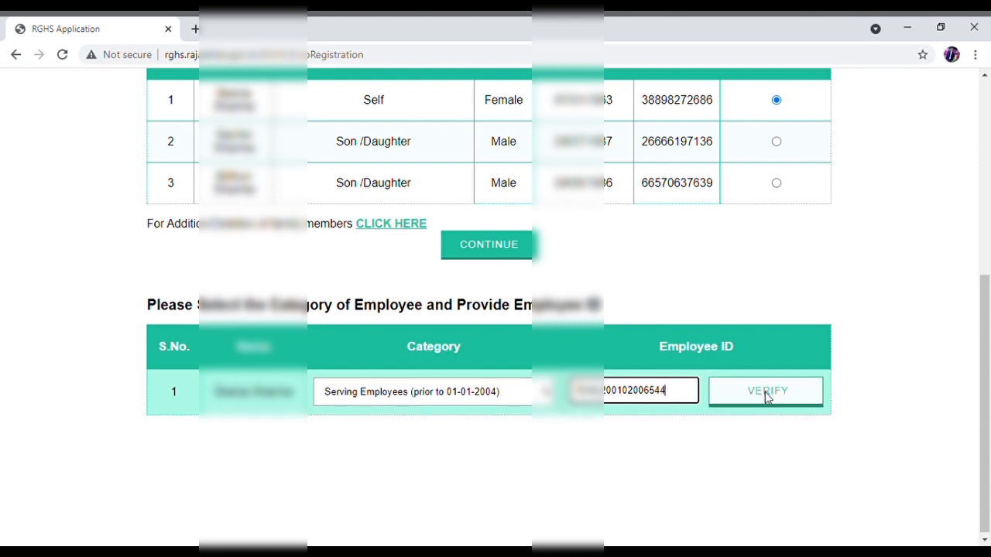
left_click(767, 395)
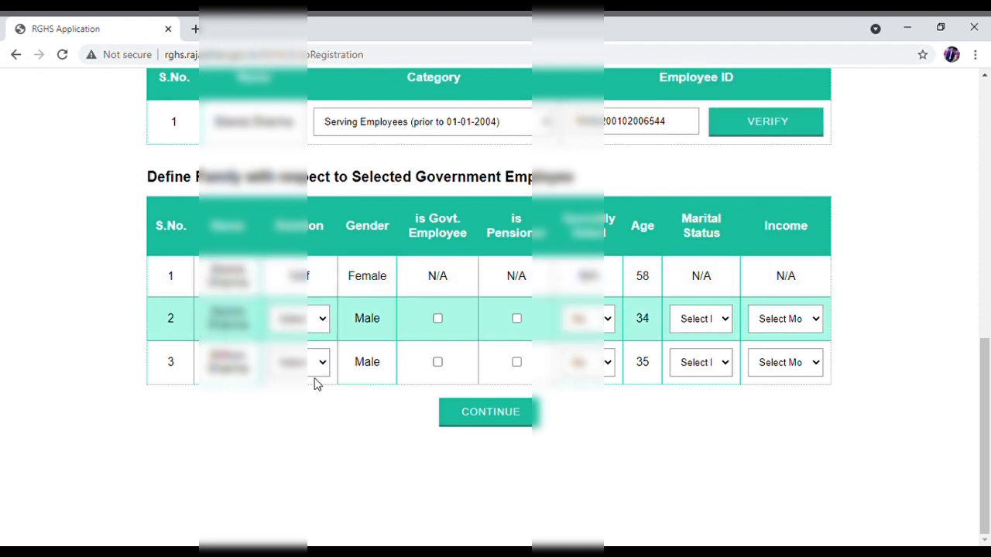
- Set the relations for family members 2 and 3, then list the eligible RGHS members
left_click(314, 378)
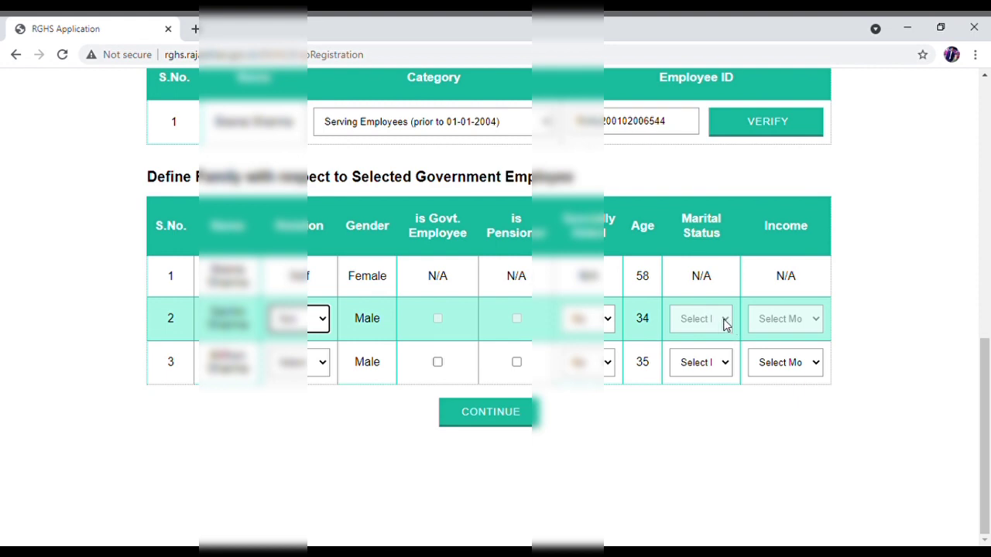
left_click(799, 325)
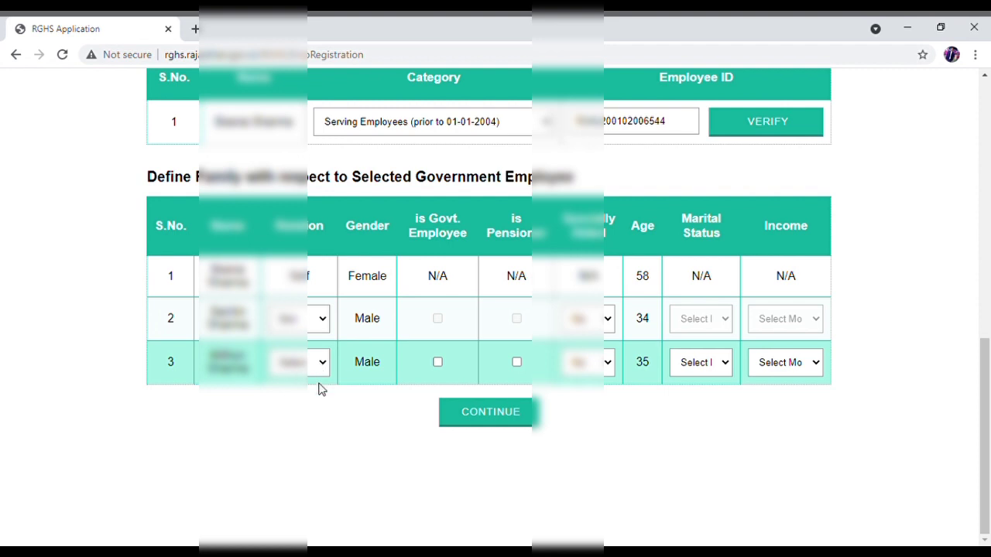
left_click(317, 359)
left_click(320, 372)
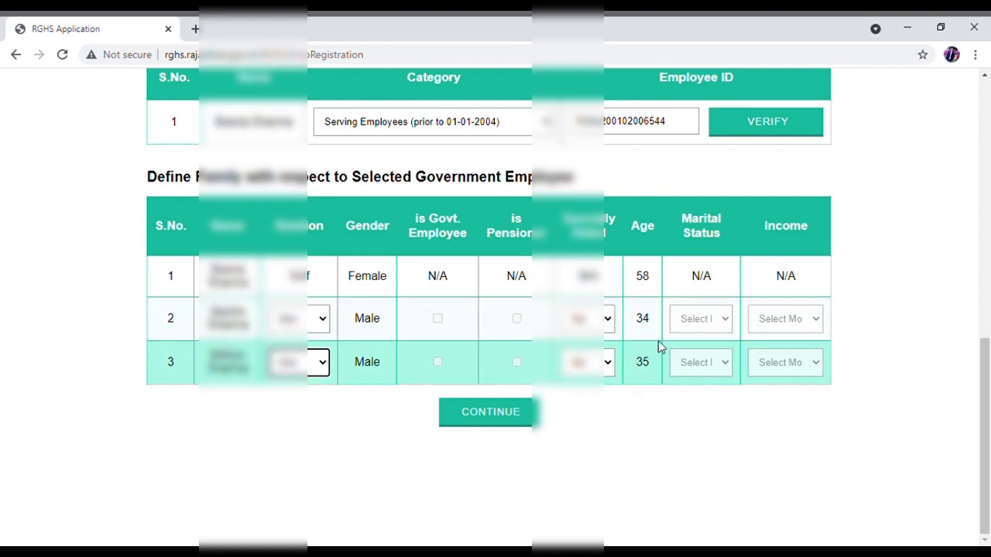
left_click(468, 416)
scroll(458, 380, "down", 2)
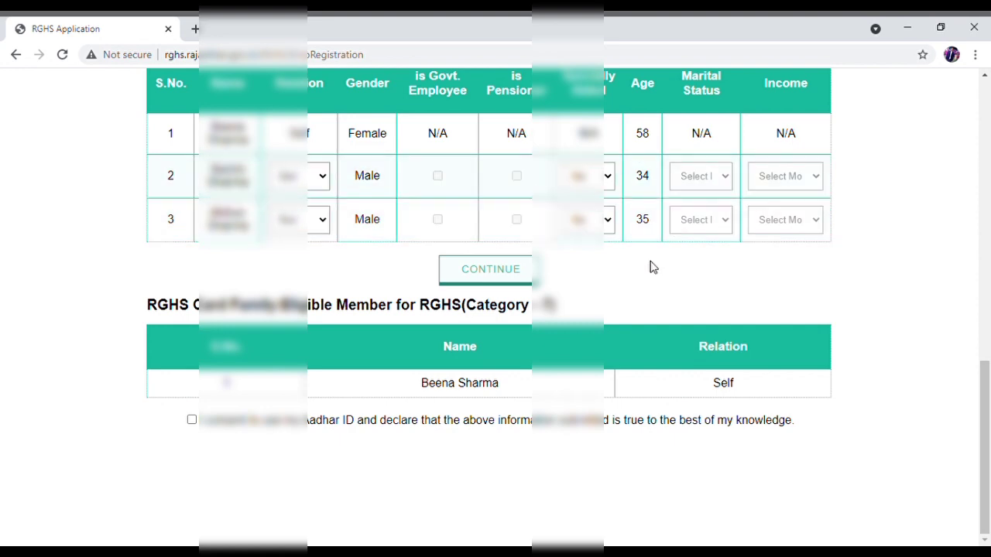
- Tick the Aadhaar consent declaration and submit the RGHS registration
scroll(627, 277, "up", 3)
scroll(621, 277, "down", 3)
left_click(191, 421)
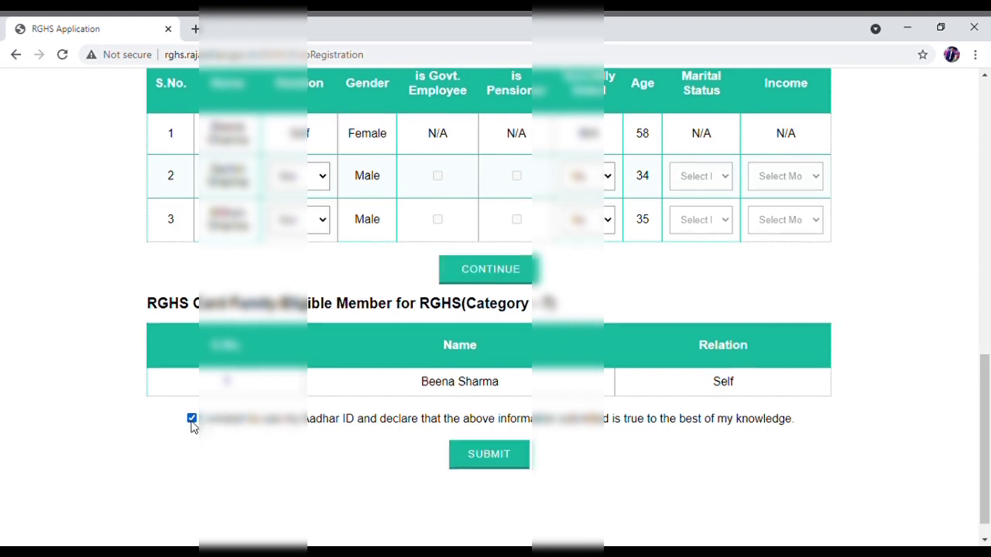
scroll(388, 410, "down", 1)
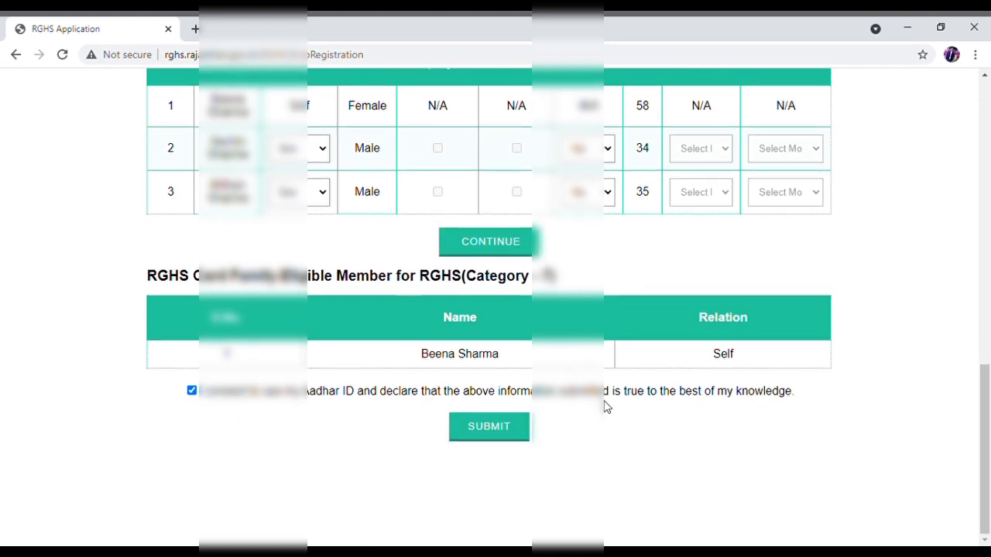
left_click(476, 426)
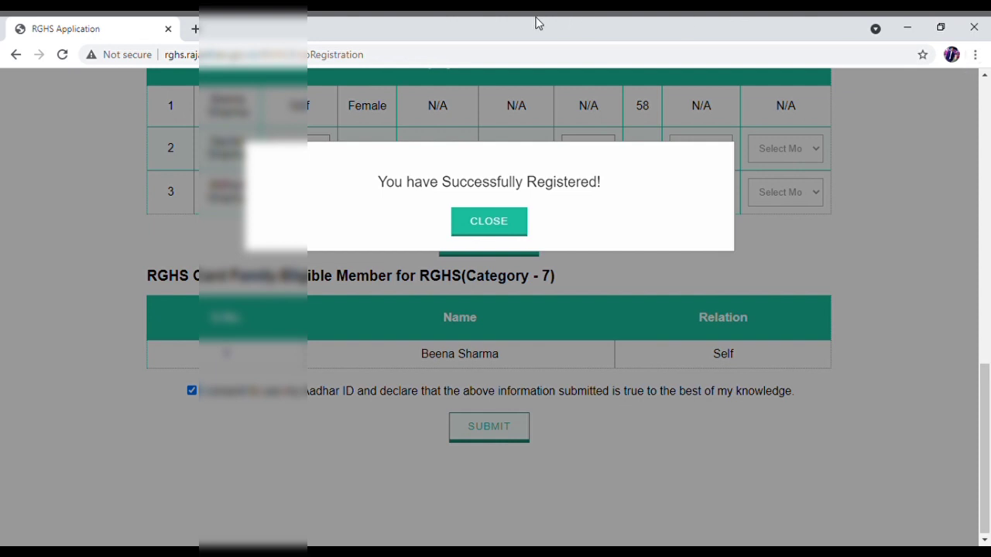
- Resubmit the family's Janaadhar ID and dismiss the resulting 'Already Registered in RGHS' notice
left_click(482, 223)
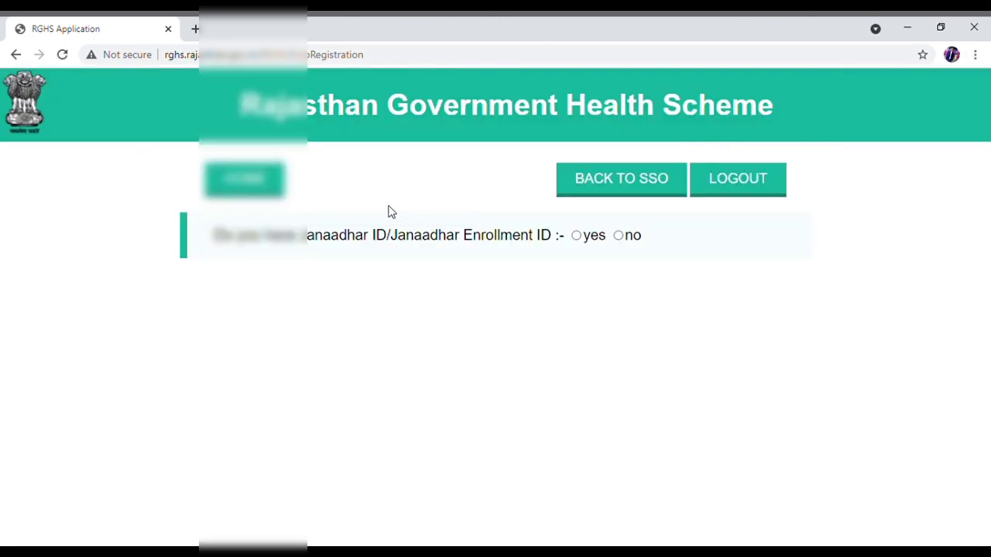
left_click(576, 237)
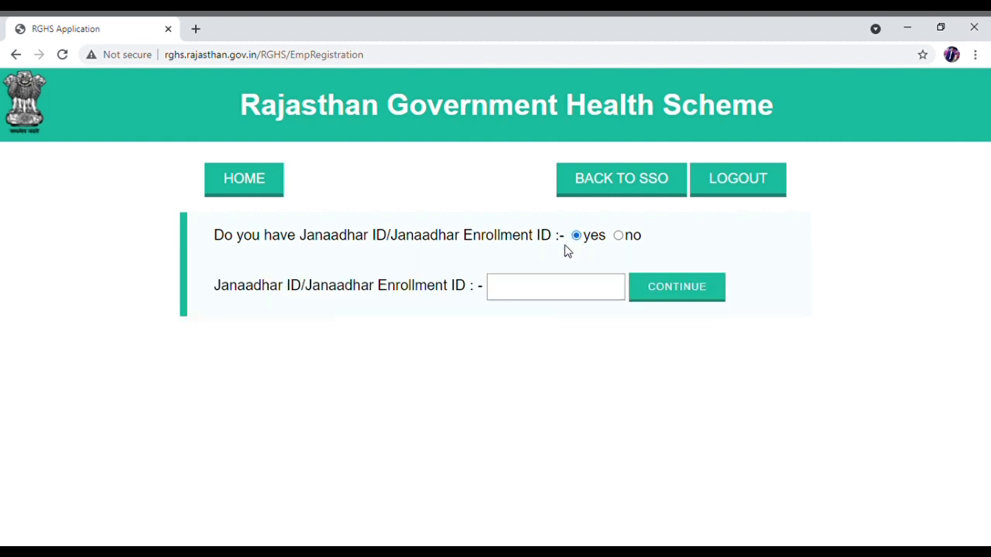
left_click(548, 285)
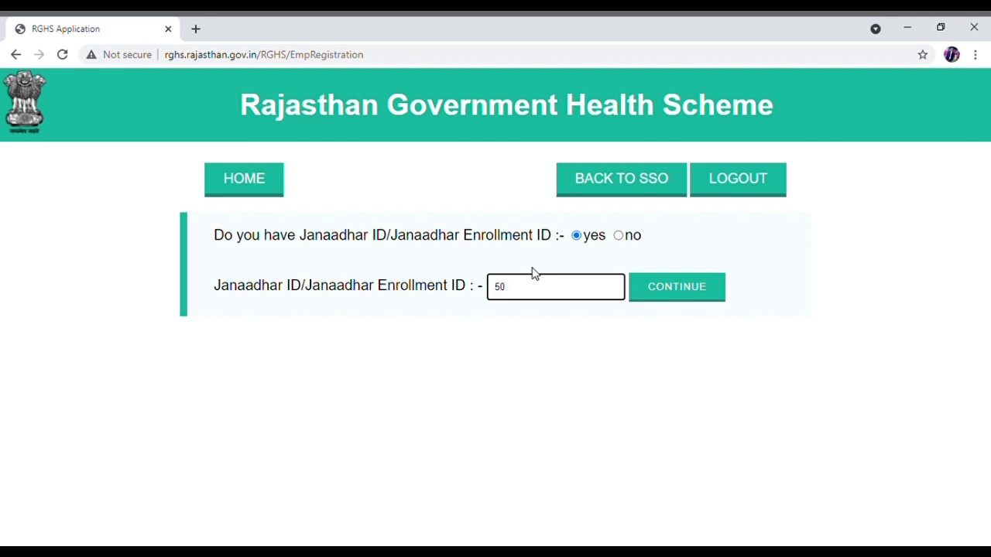
type("8")
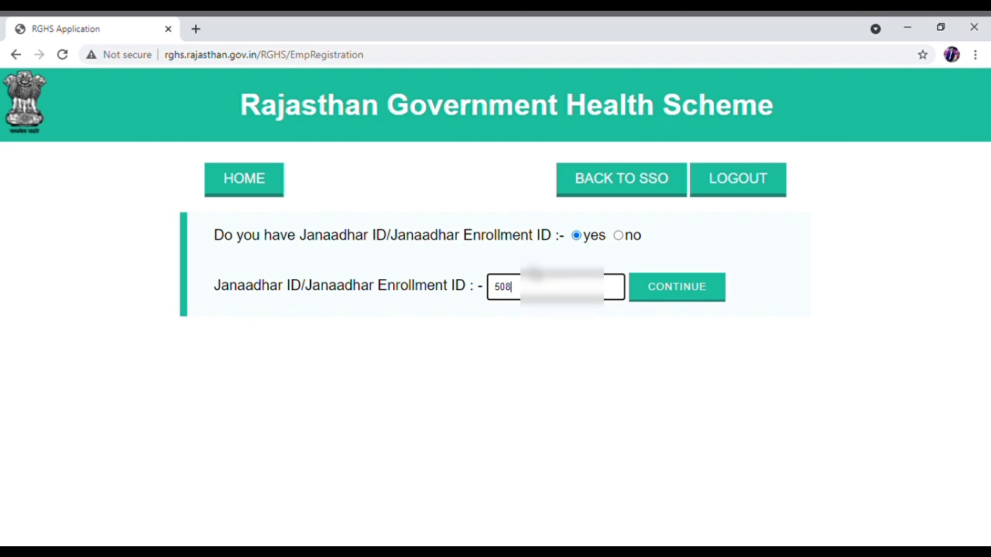
type("40")
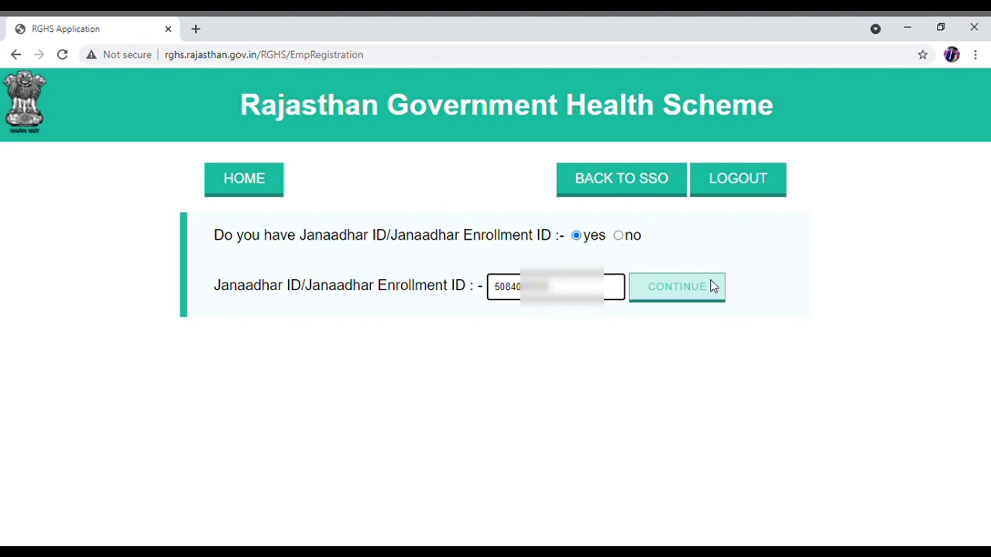
left_click(690, 292)
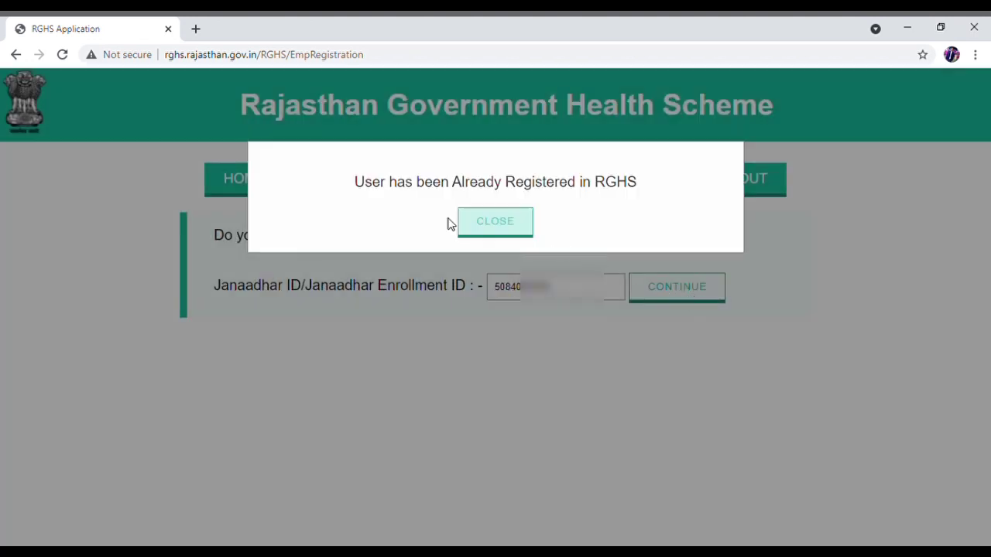
left_click(500, 224)
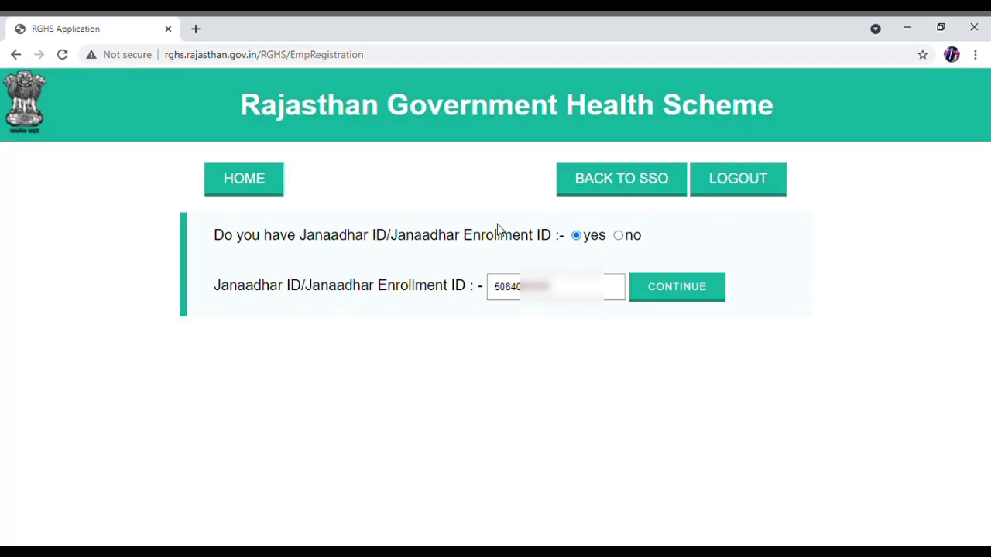